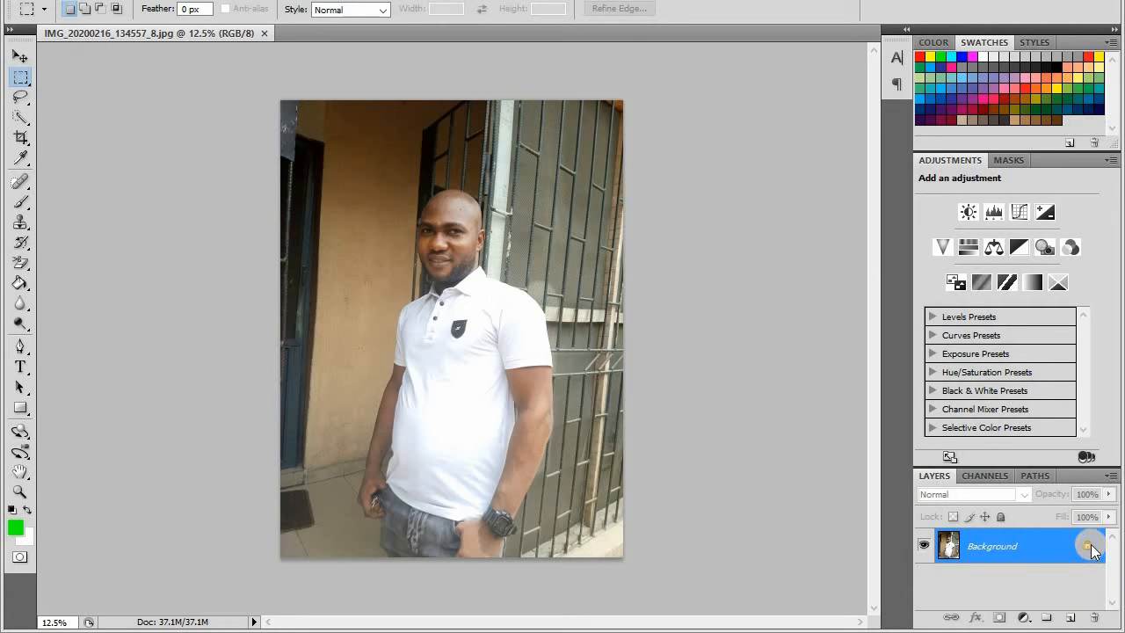
Unlock the Background layer and add a Selective Color adjustment layer above it.
left_click_drag(1088, 546, 1094, 619)
left_click_drag(1090, 545, 1097, 618)
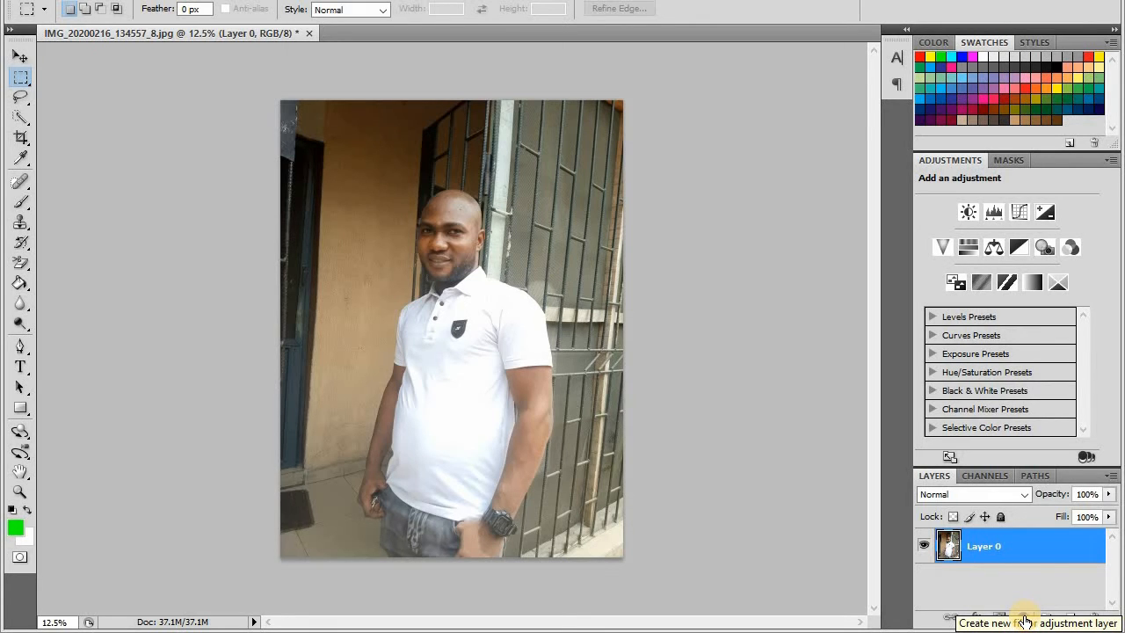
left_click(1024, 621)
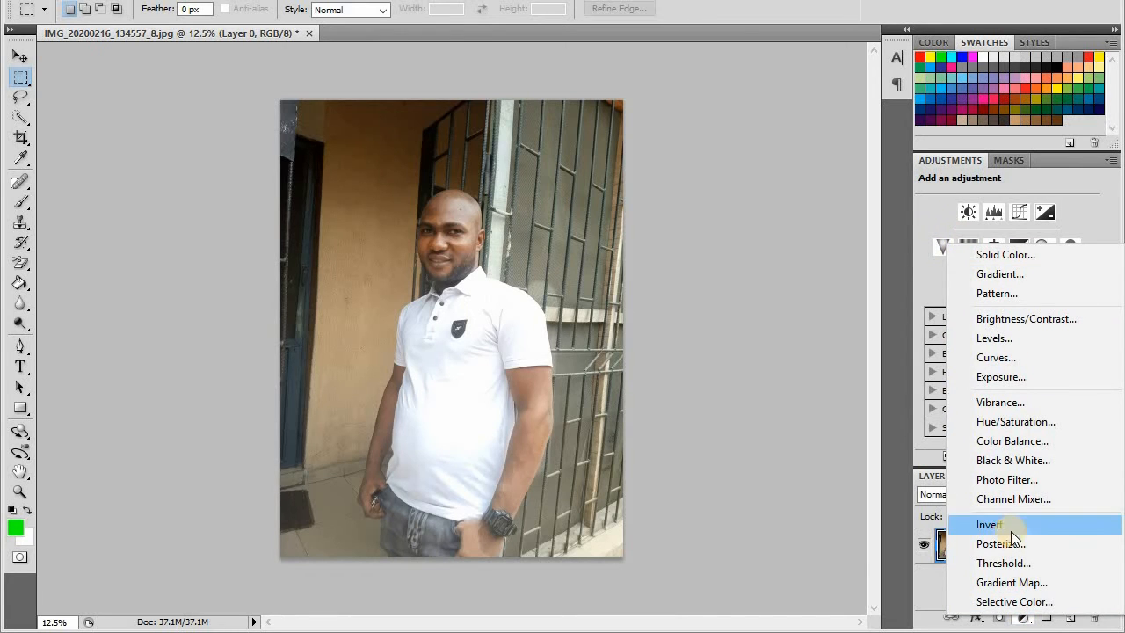
left_click(1016, 604)
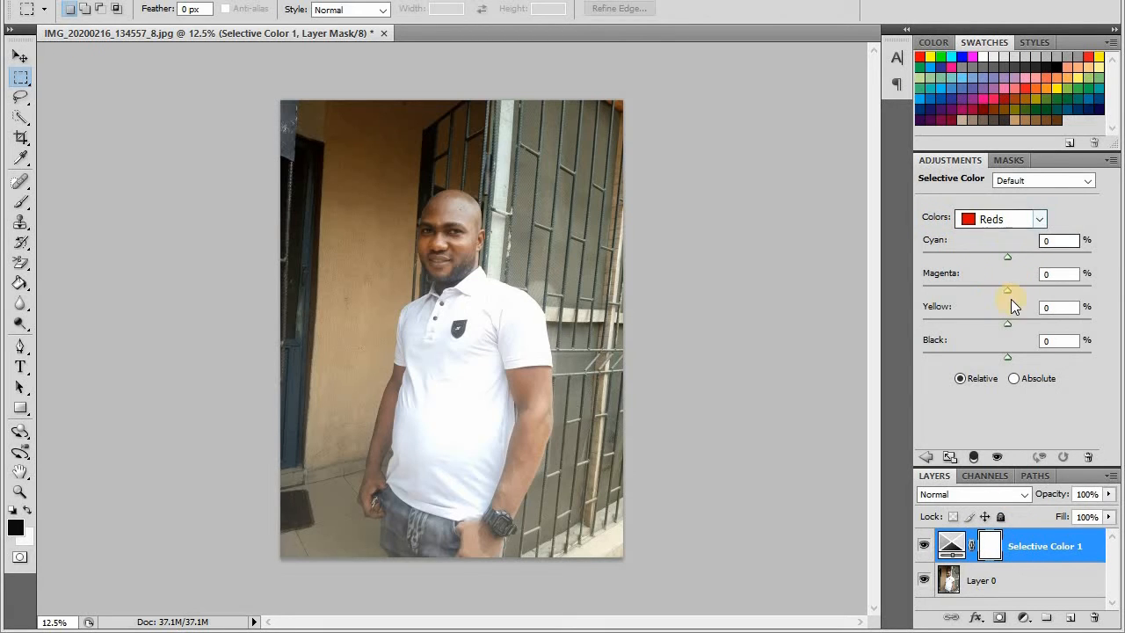
Choose Blacks as the Selective Color range and set its Black value to +30%.
left_click(1041, 218)
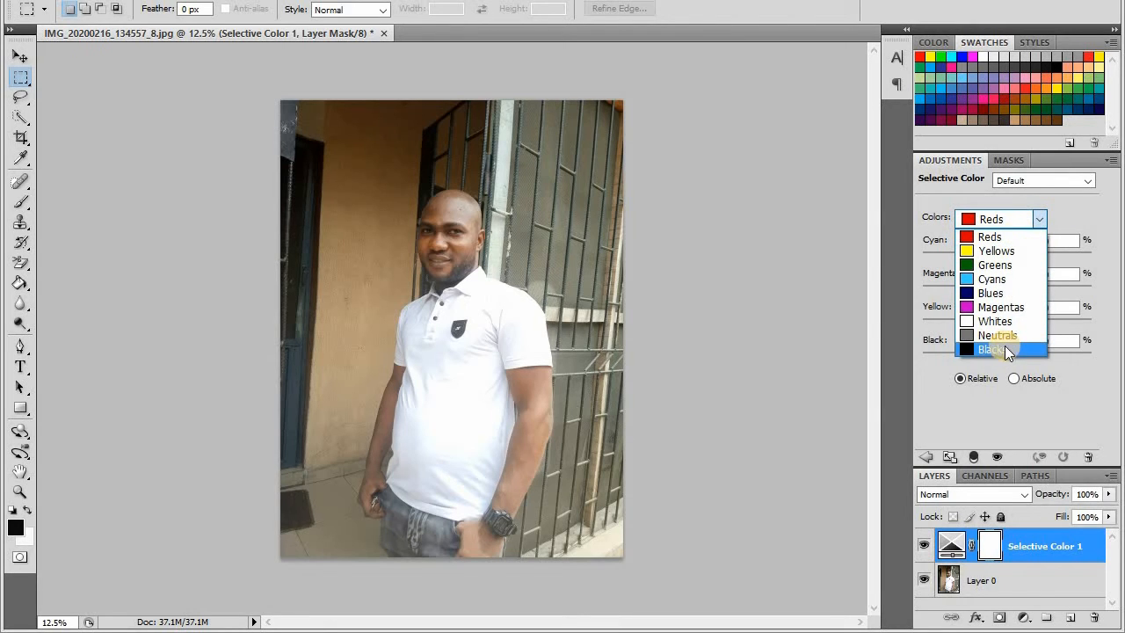
left_click(992, 349)
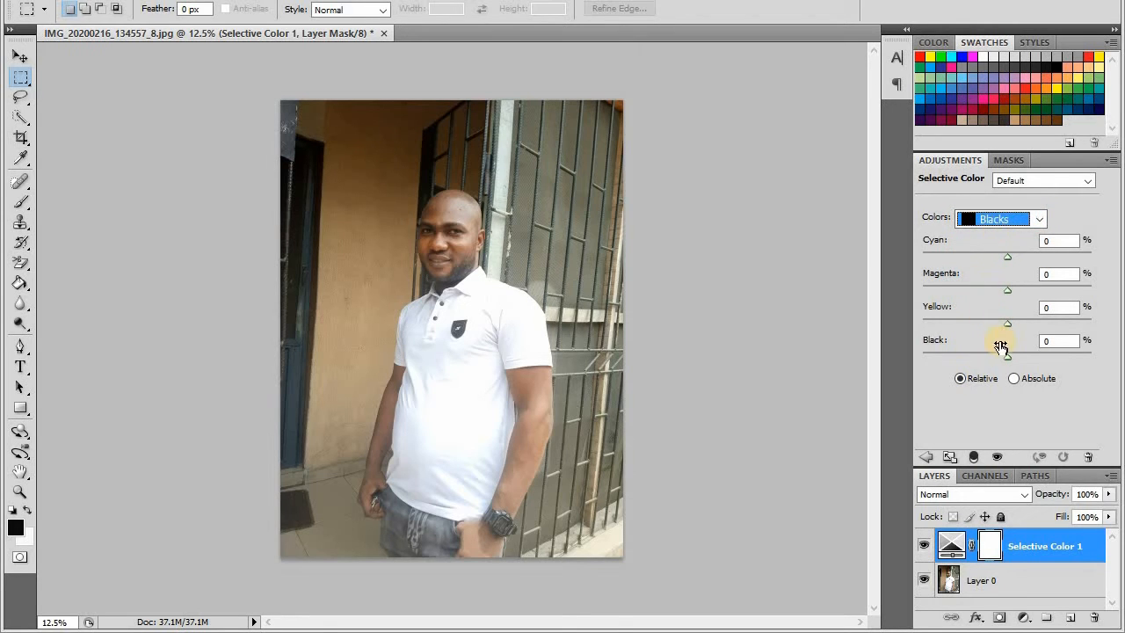
left_click_drag(1008, 356, 1089, 363)
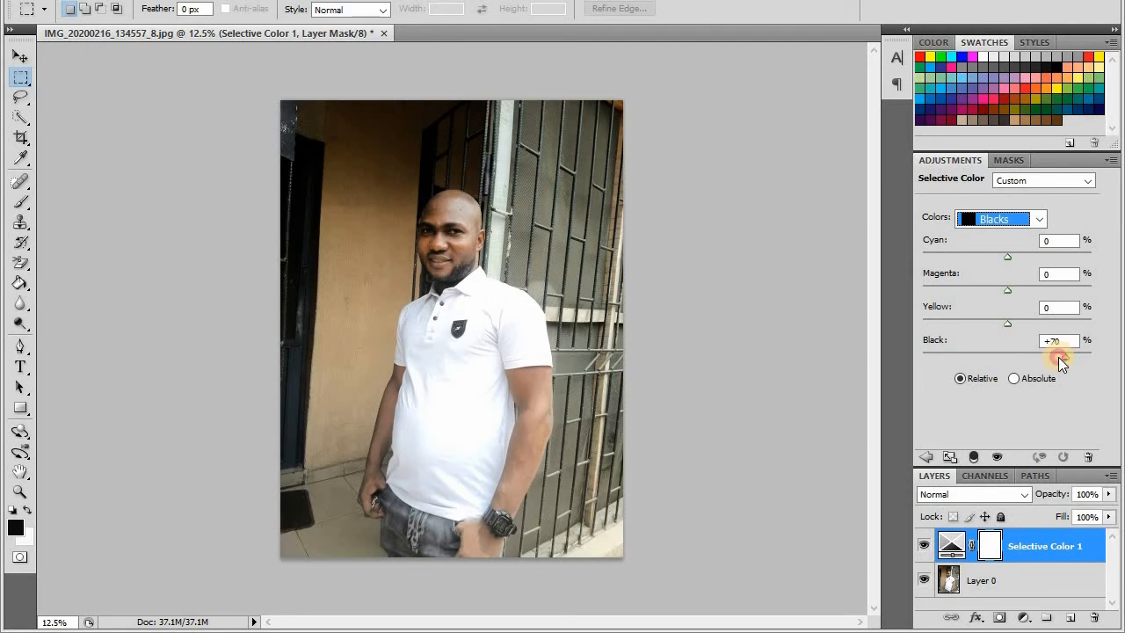
left_click_drag(1057, 357, 1024, 357)
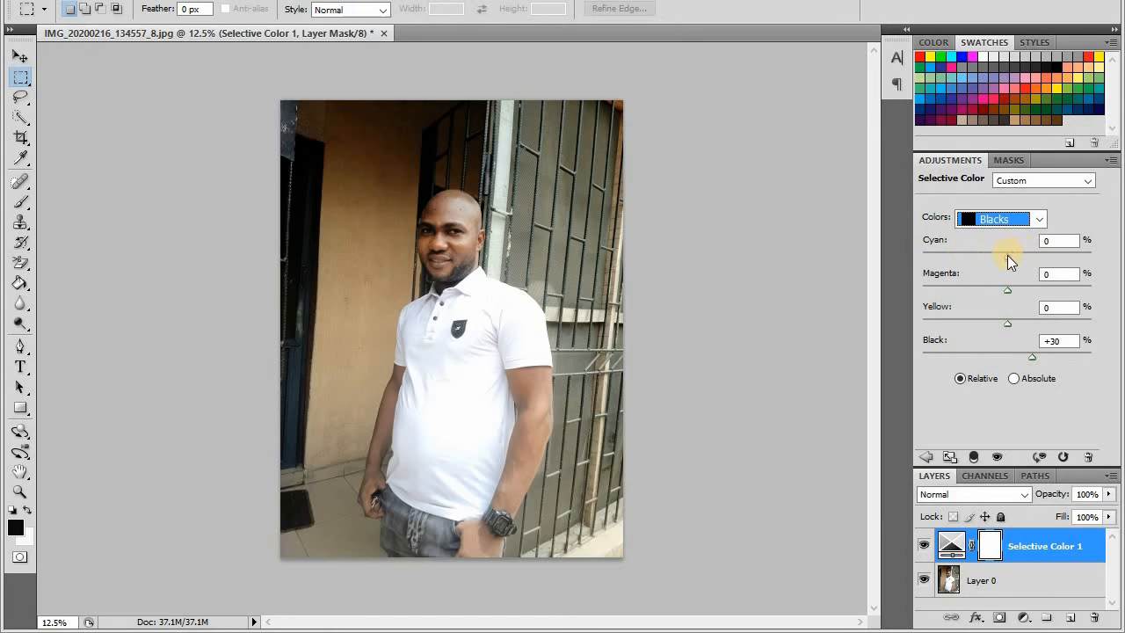
Set the Cyan value of the Blacks range to +11%.
mouse_move(1007, 256)
left_mouse_down()
mouse_move(1027, 258)
mouse_move(955, 255)
mouse_move(1059, 257)
mouse_move(1015, 259)
left_mouse_up()
left_click_drag(1013, 258, 1017, 259)
left_click_drag(1007, 257, 1077, 257)
left_click_drag(1079, 257, 925, 253)
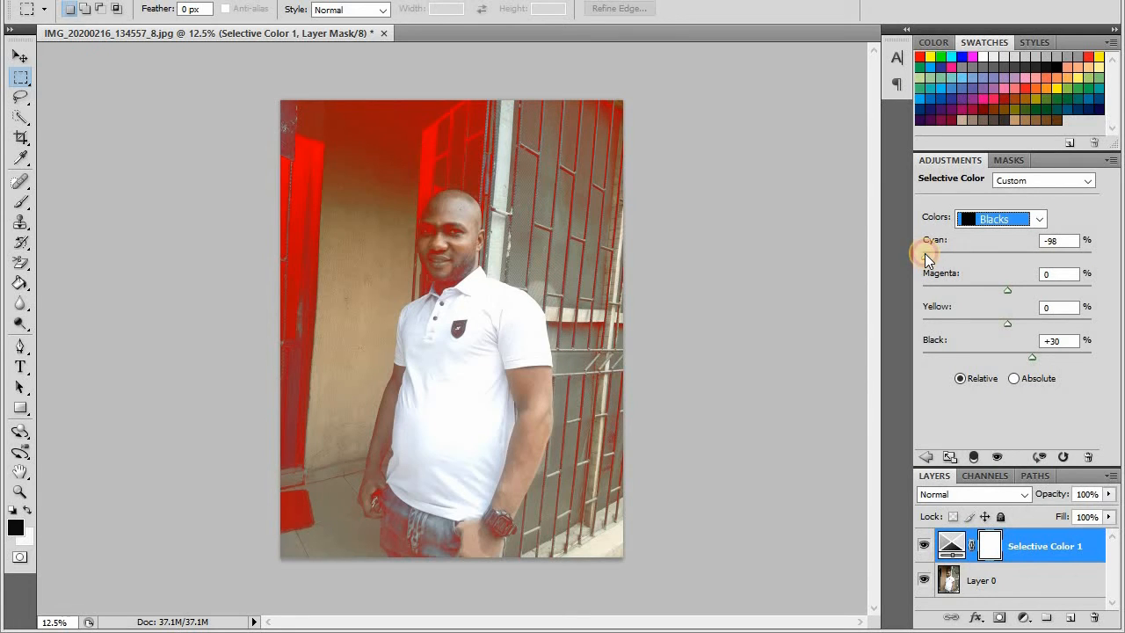
left_click_drag(925, 253, 1010, 255)
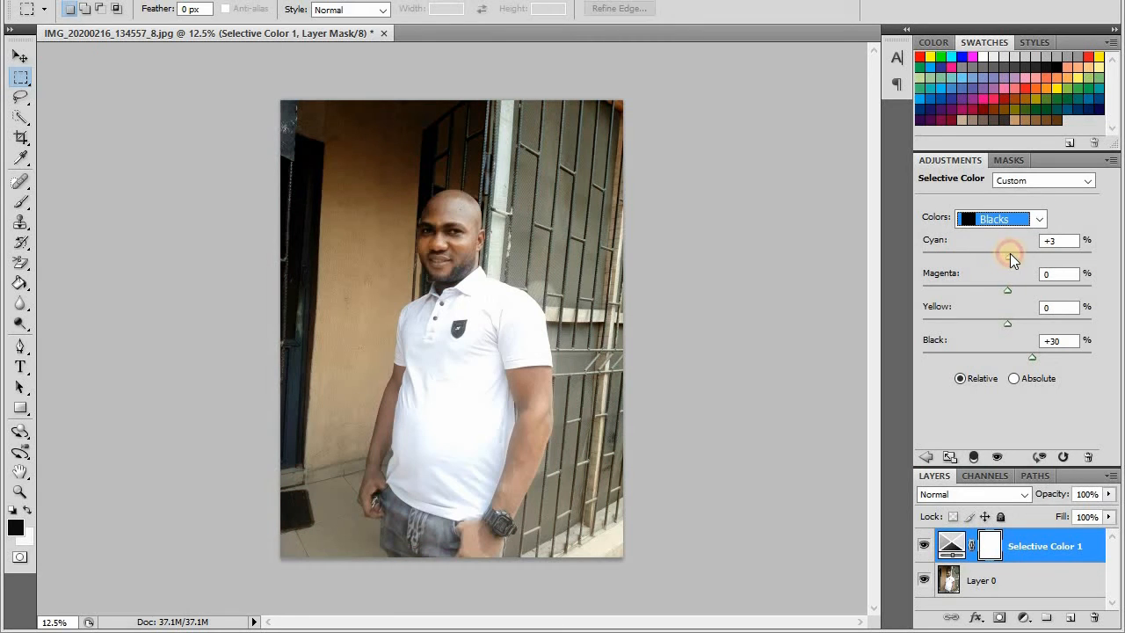
left_click_drag(1014, 253, 1017, 254)
Set Magenta to +13% and Yellow to +9% for the Blacks range.
left_click(1010, 291)
left_click_drag(1044, 291, 1017, 293)
left_click_drag(1020, 293, 1020, 293)
left_click_drag(1011, 325, 925, 325)
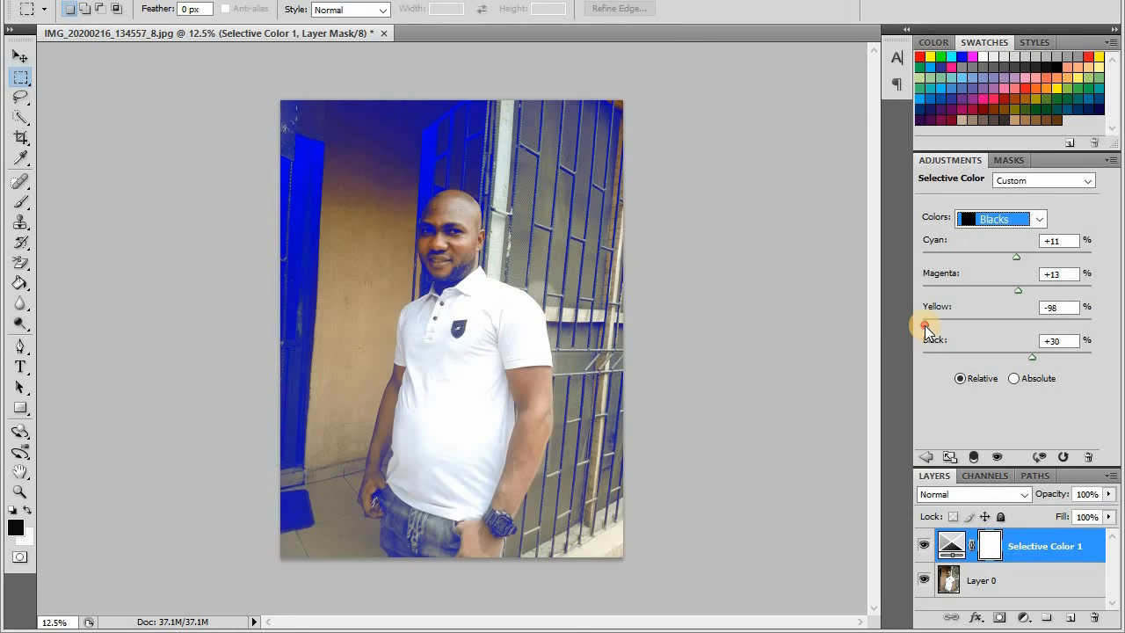
left_click_drag(926, 325, 1009, 325)
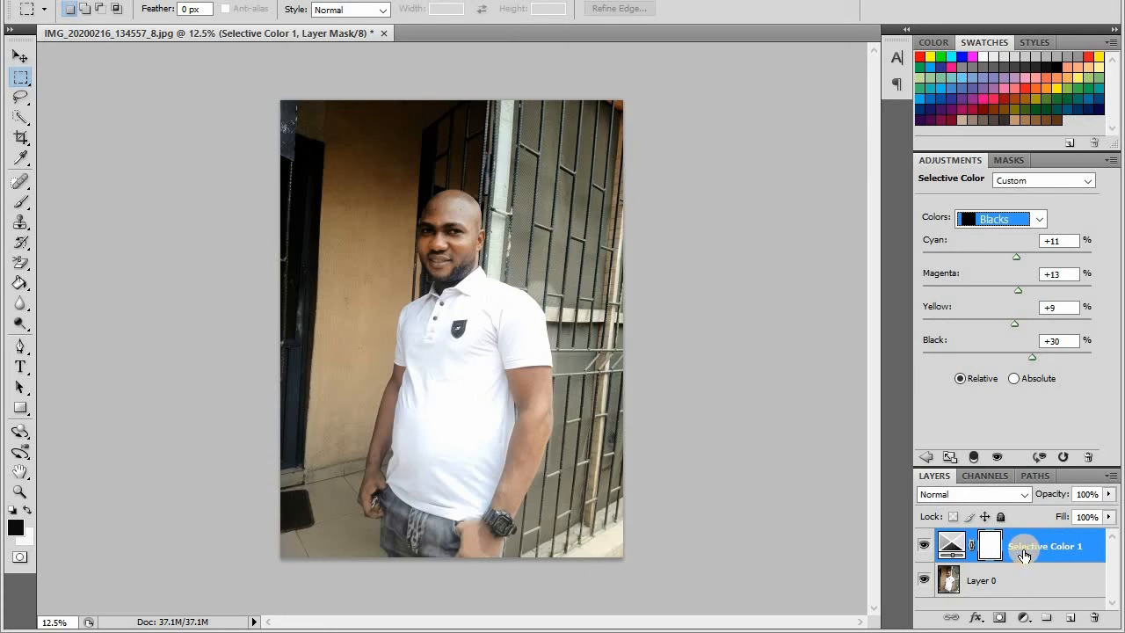
Toggle the Selective Color layer's visibility to compare the photo with and without the Blacks correction.
left_click(923, 549)
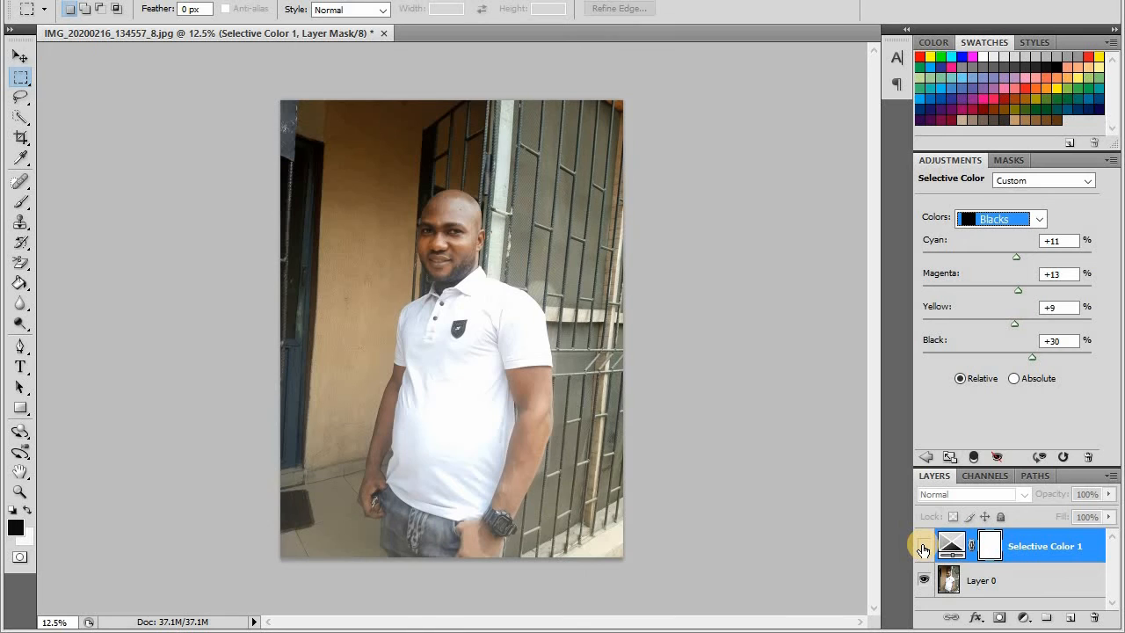
left_click(923, 550)
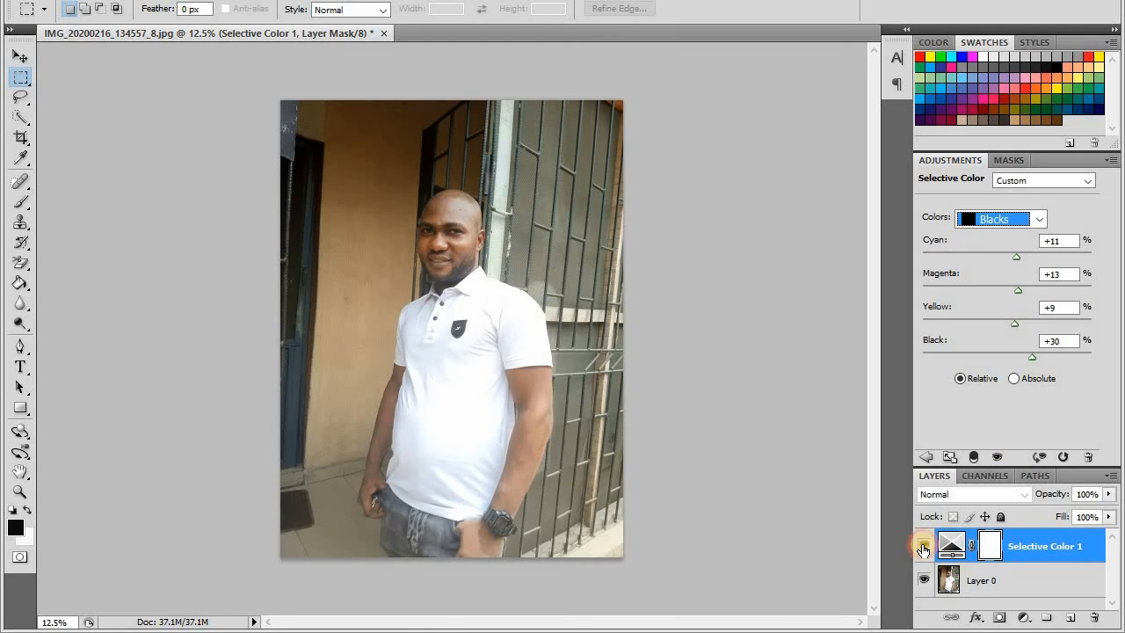
left_click(923, 549)
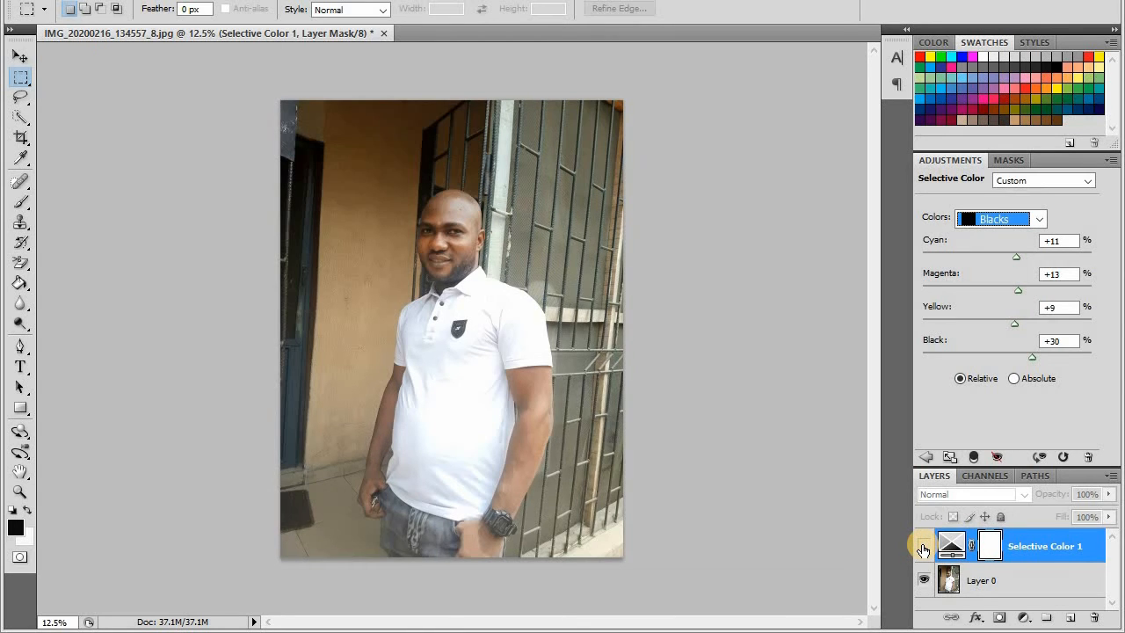
left_click(923, 550)
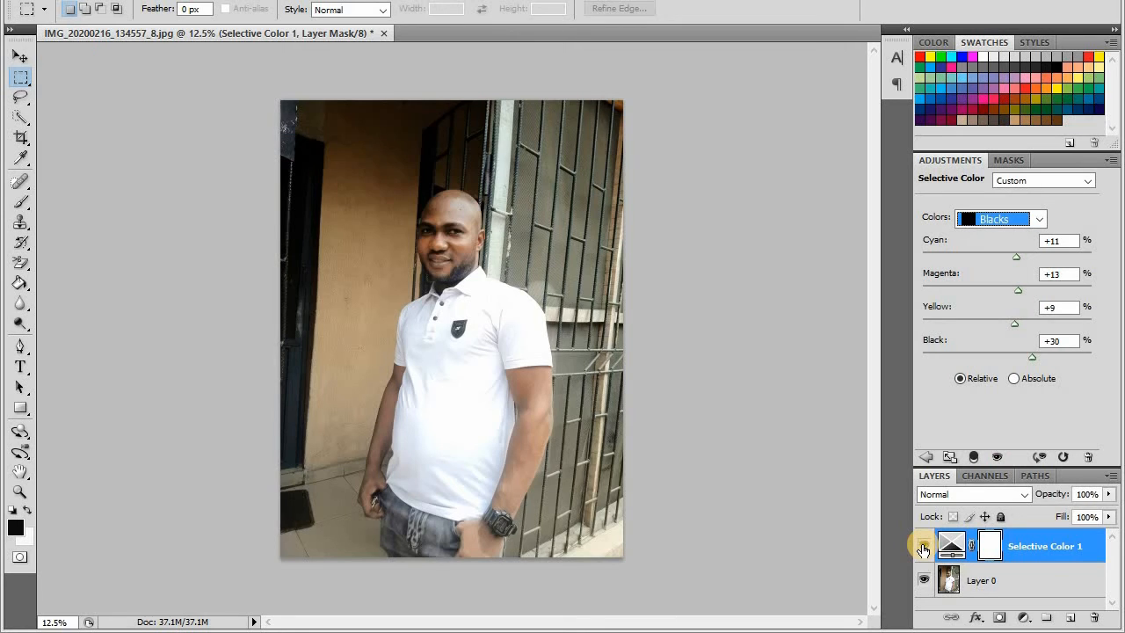
left_click(924, 549)
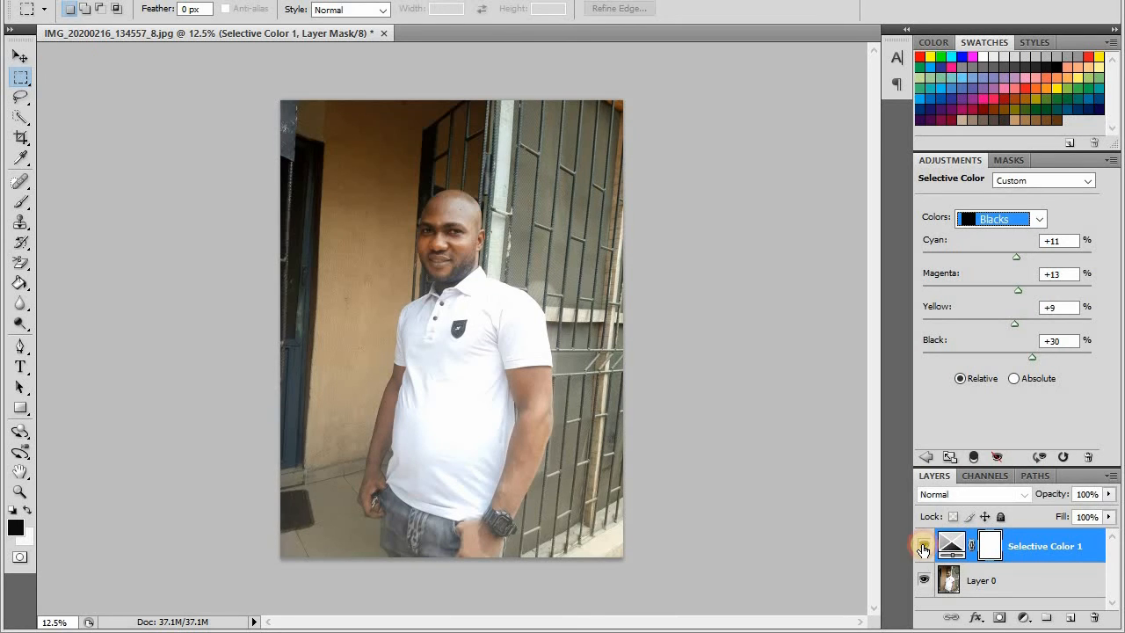
left_click(923, 549)
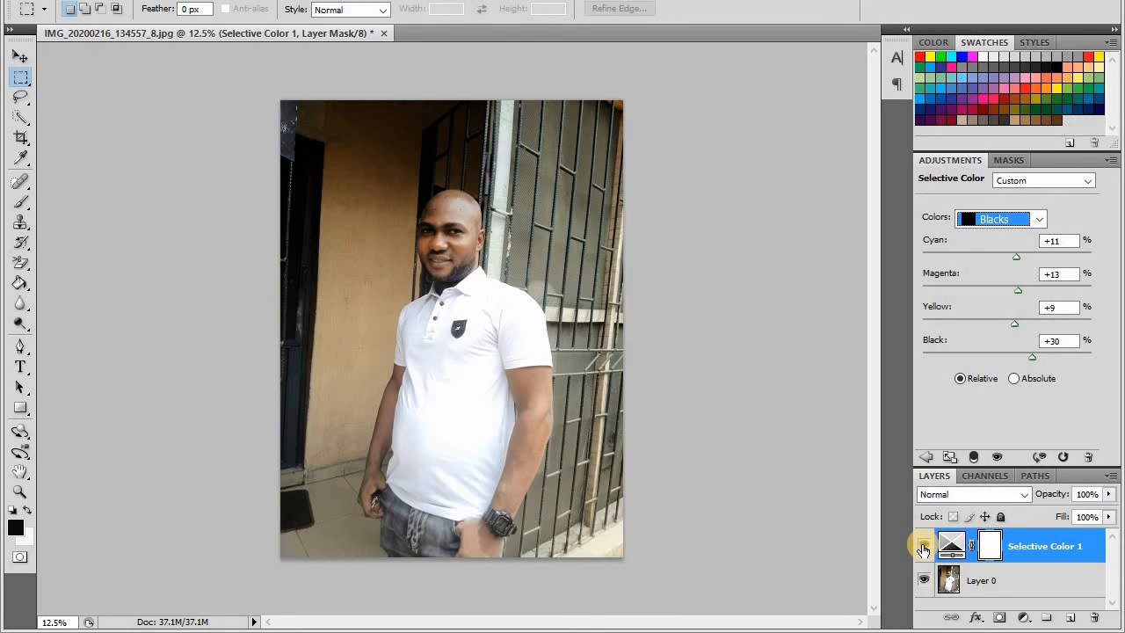
left_click(923, 549)
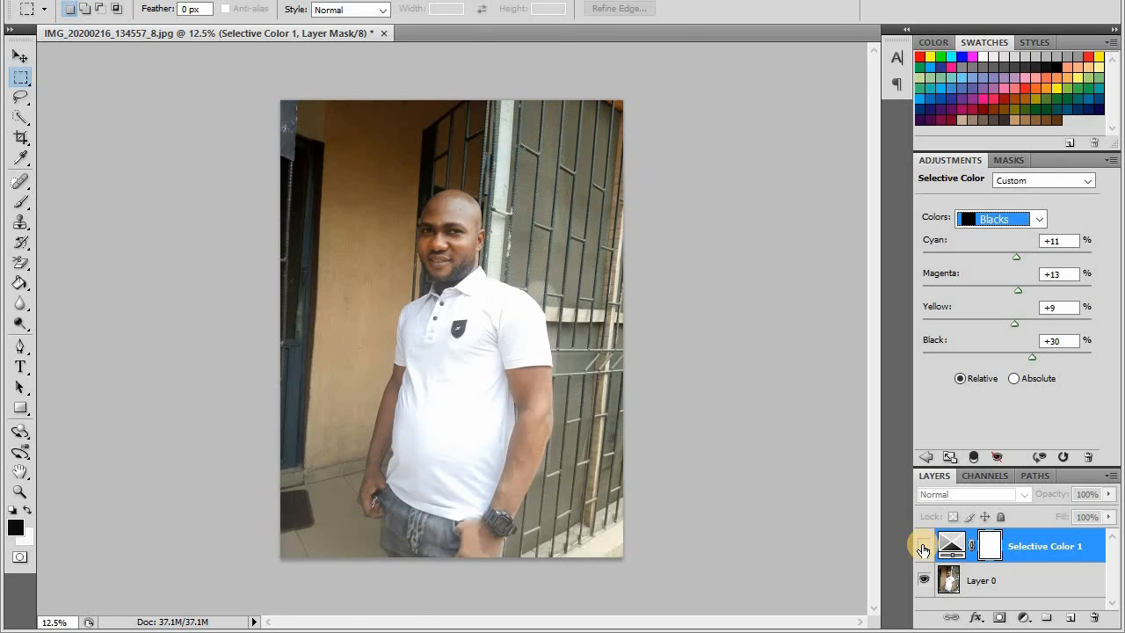
left_click(923, 549)
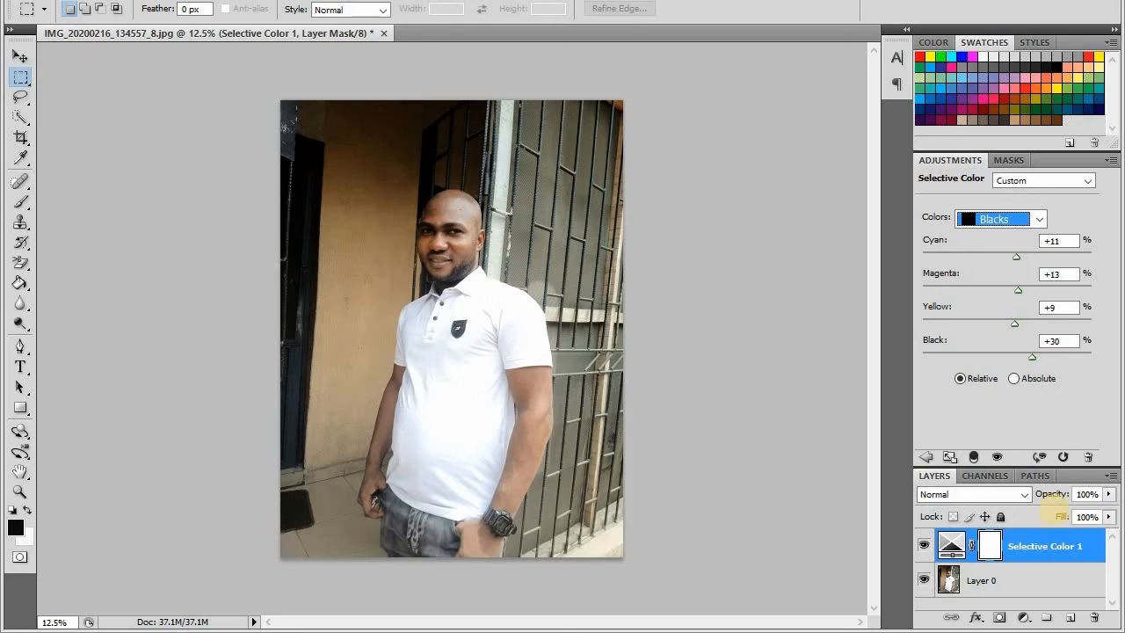
For the Reds range, set Cyan to -25%, Magenta to -23%, Yellow to -55% and Black to -78%.
left_click(1039, 222)
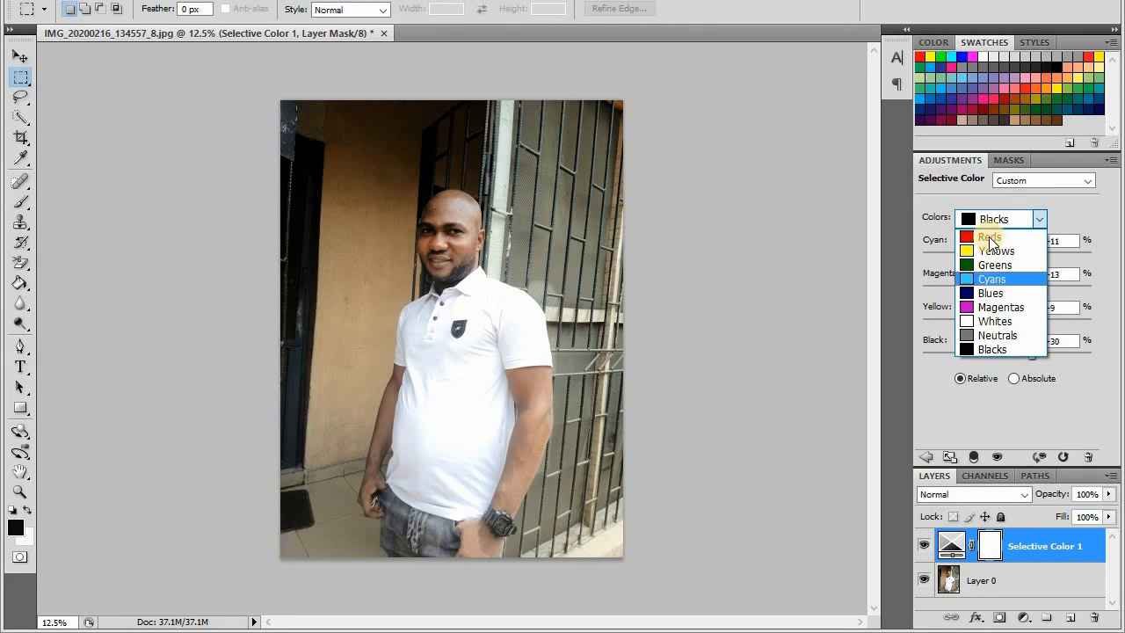
left_click(991, 237)
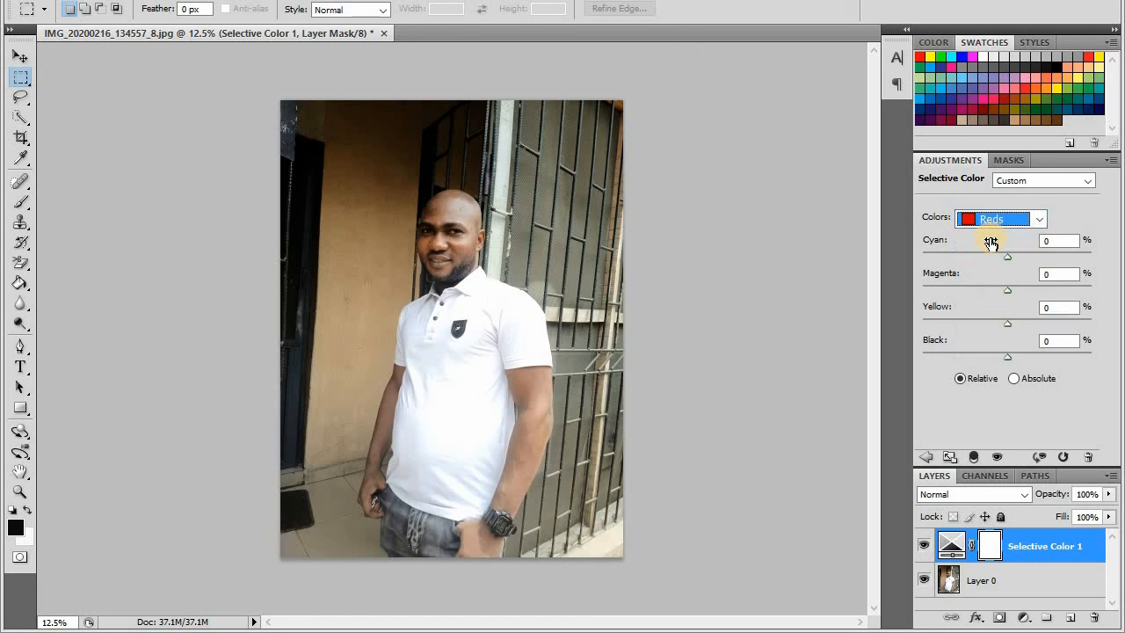
mouse_move(1007, 255)
left_mouse_down()
mouse_move(1055, 254)
mouse_move(884, 254)
mouse_move(1075, 256)
mouse_move(941, 252)
mouse_move(1015, 252)
mouse_move(962, 252)
mouse_move(986, 252)
left_mouse_up()
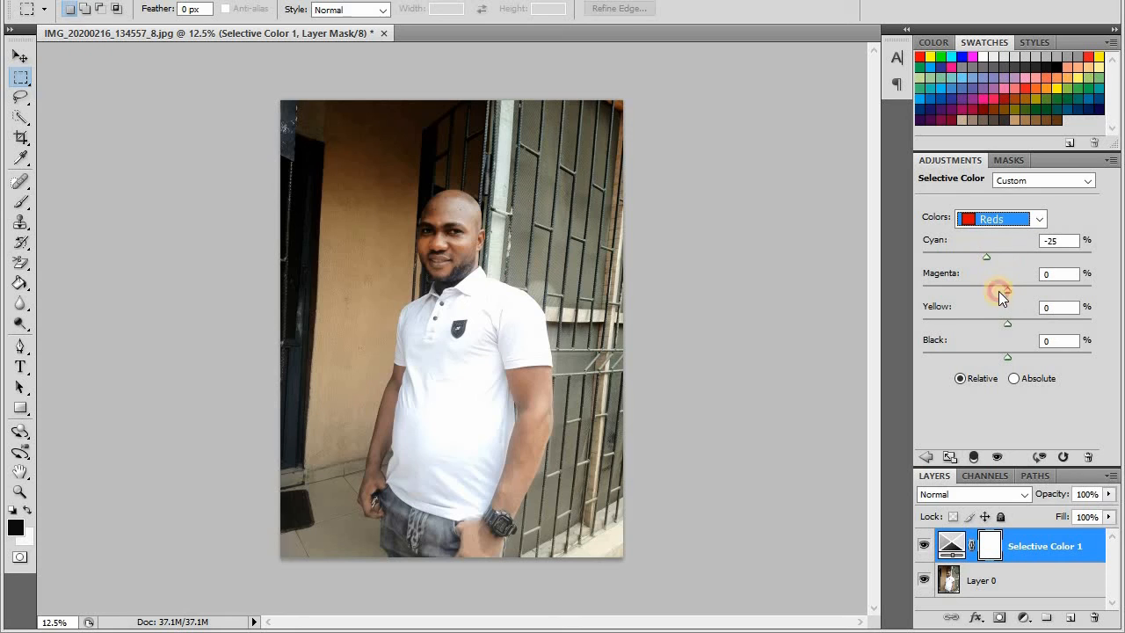
mouse_move(1003, 289)
left_mouse_down()
mouse_move(1046, 289)
mouse_move(960, 289)
mouse_move(1014, 285)
mouse_move(987, 285)
left_mouse_up()
left_click_drag(1016, 322, 962, 317)
left_click_drag(1060, 356, 950, 351)
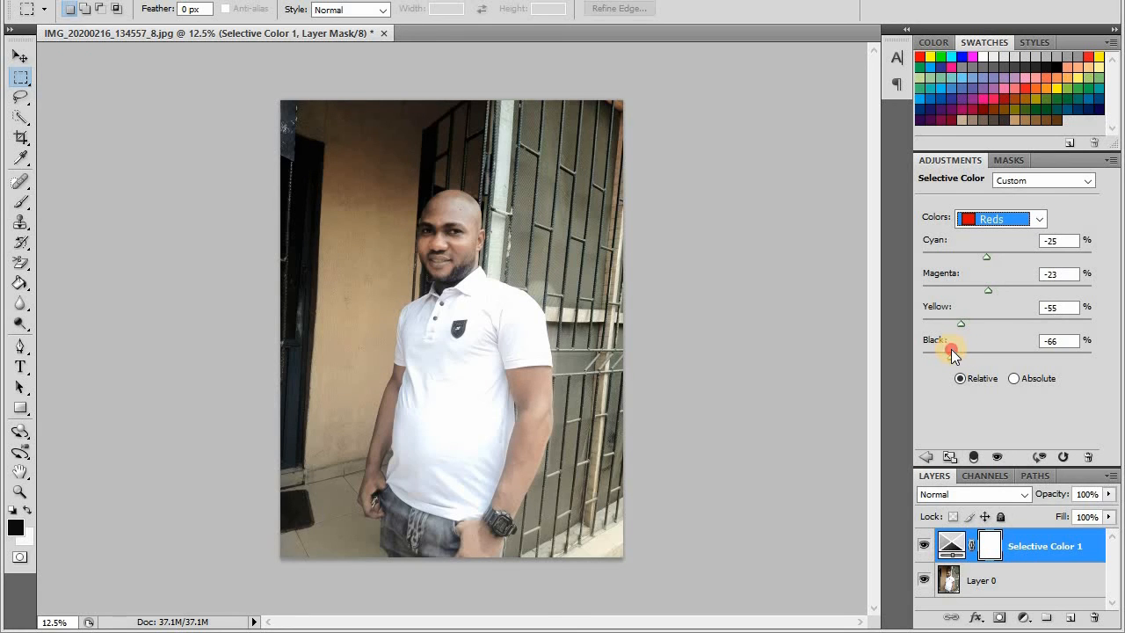
mouse_move(951, 358)
left_mouse_down()
mouse_move(1042, 357)
mouse_move(942, 357)
left_mouse_up()
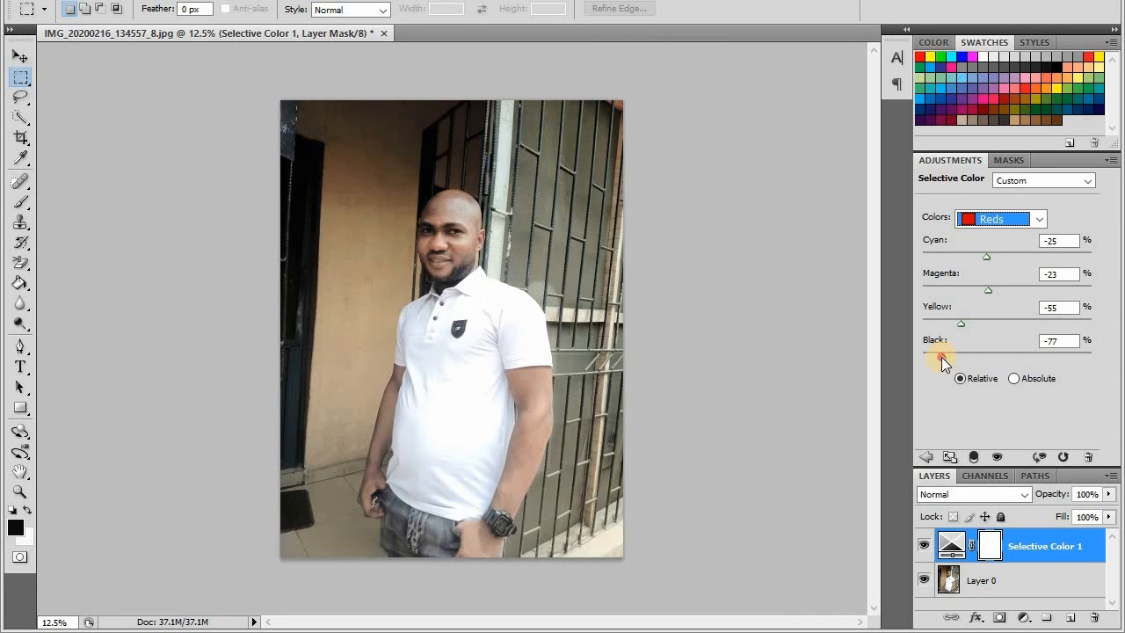
left_click(1033, 217)
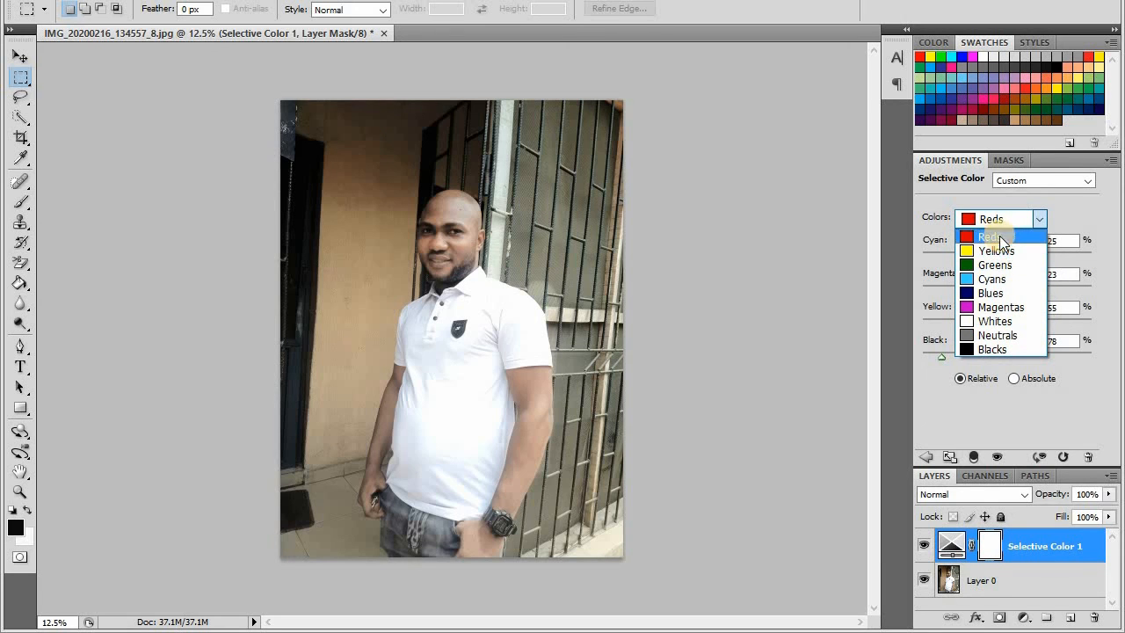
left_click(1042, 219)
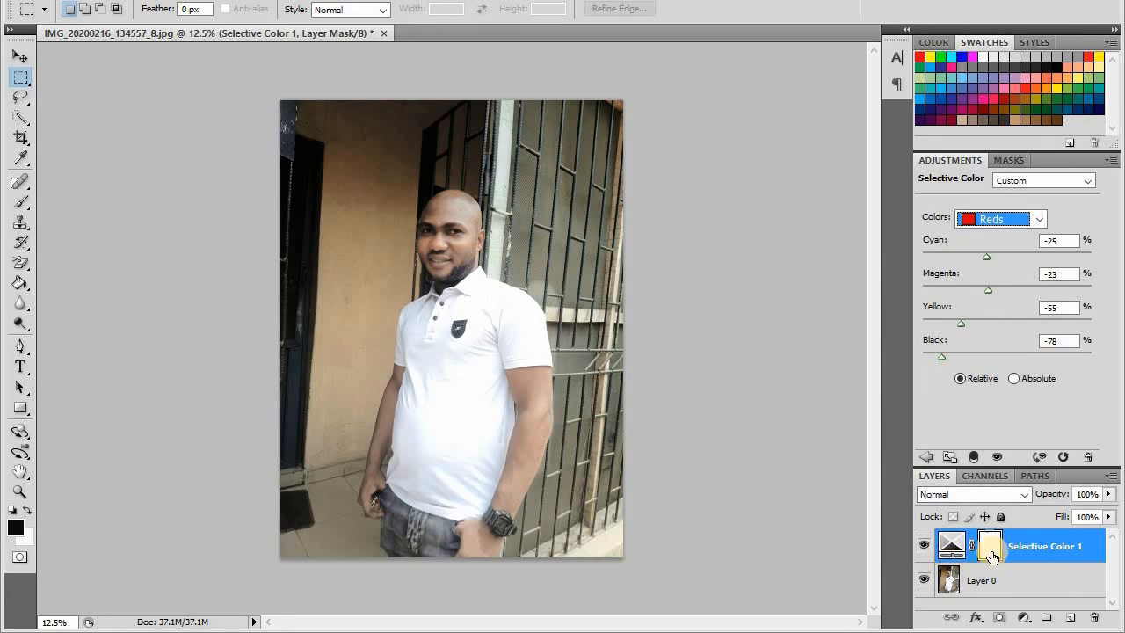
Toggle the Selective Color layer's visibility repeatedly to compare the skin tone before and after the Reds correction.
left_click(923, 547)
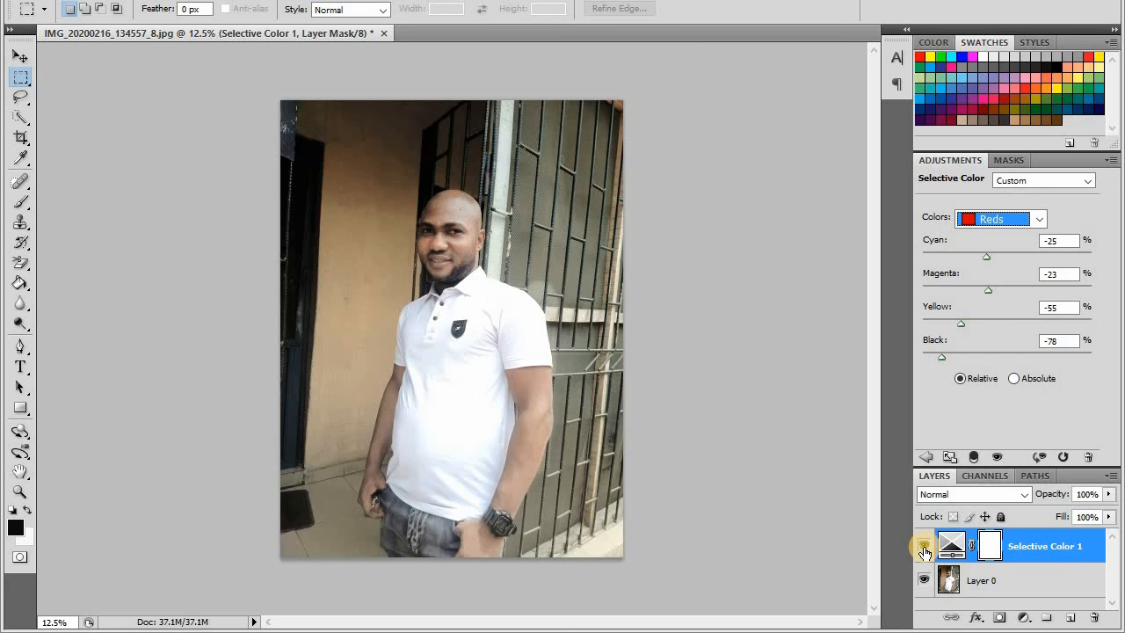
left_click(924, 549)
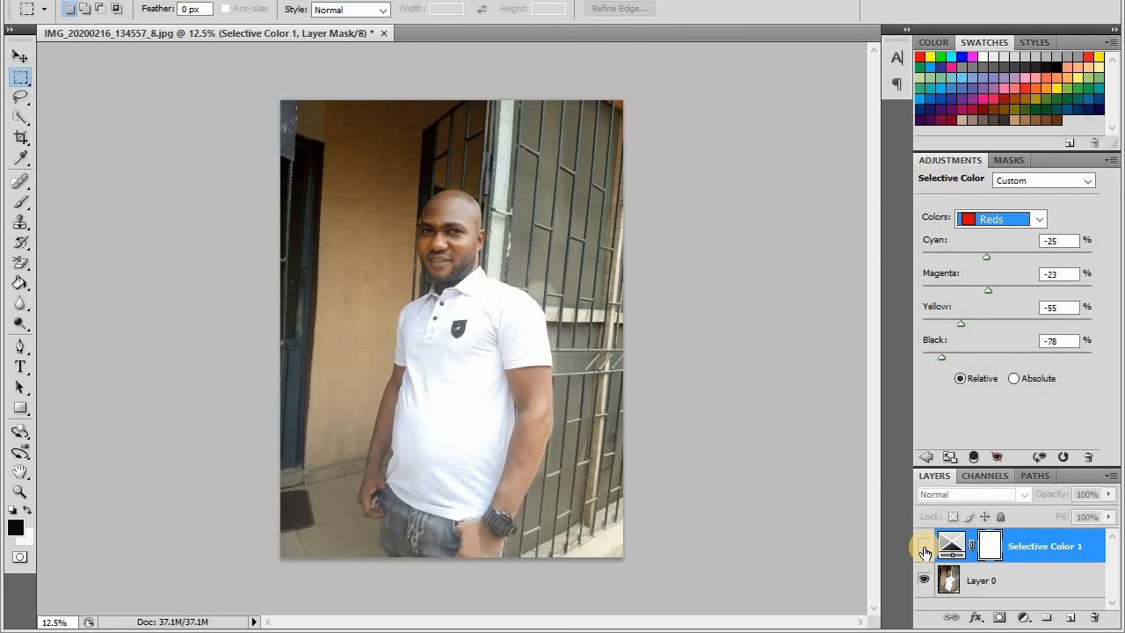
left_click(924, 549)
left_click(924, 548)
left_click(924, 549)
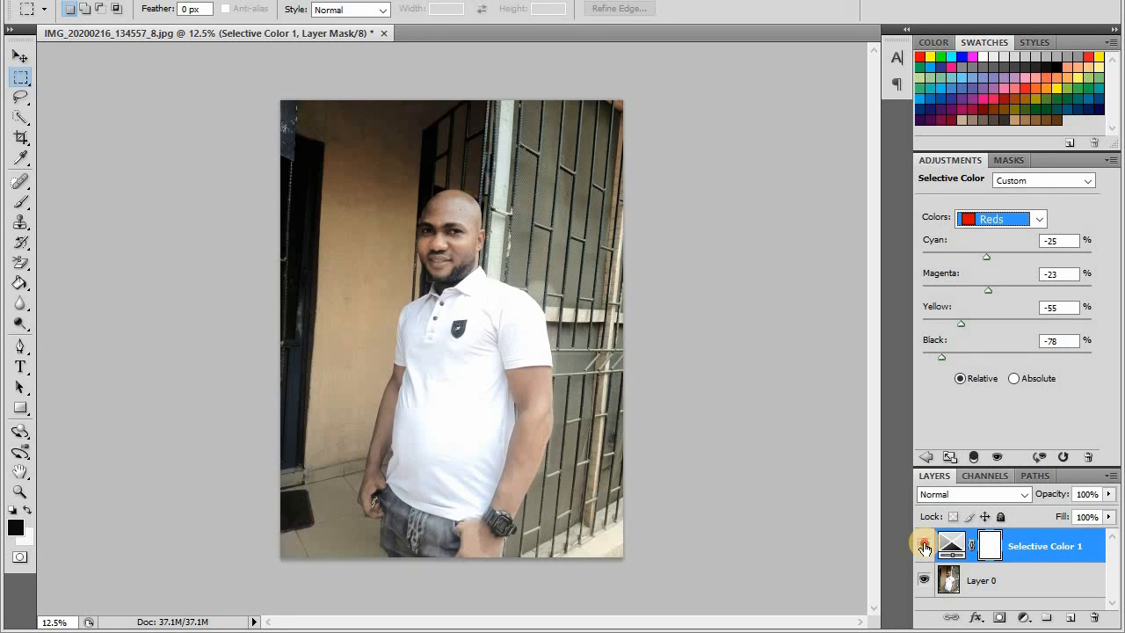
left_click(924, 549)
left_click(924, 548)
left_click(924, 548)
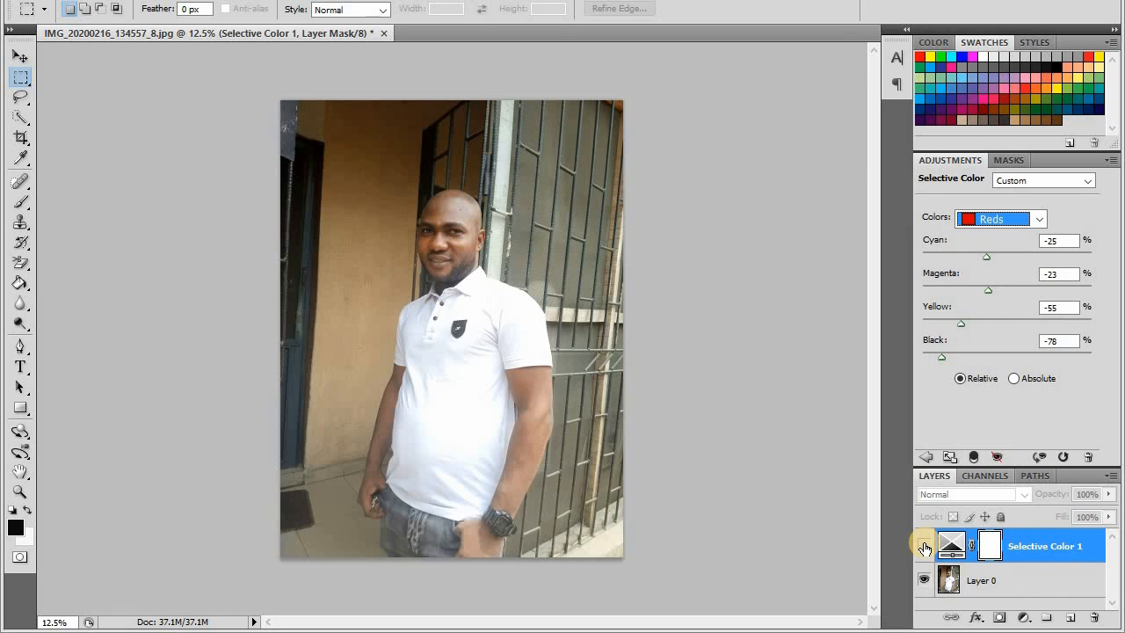
left_click(924, 549)
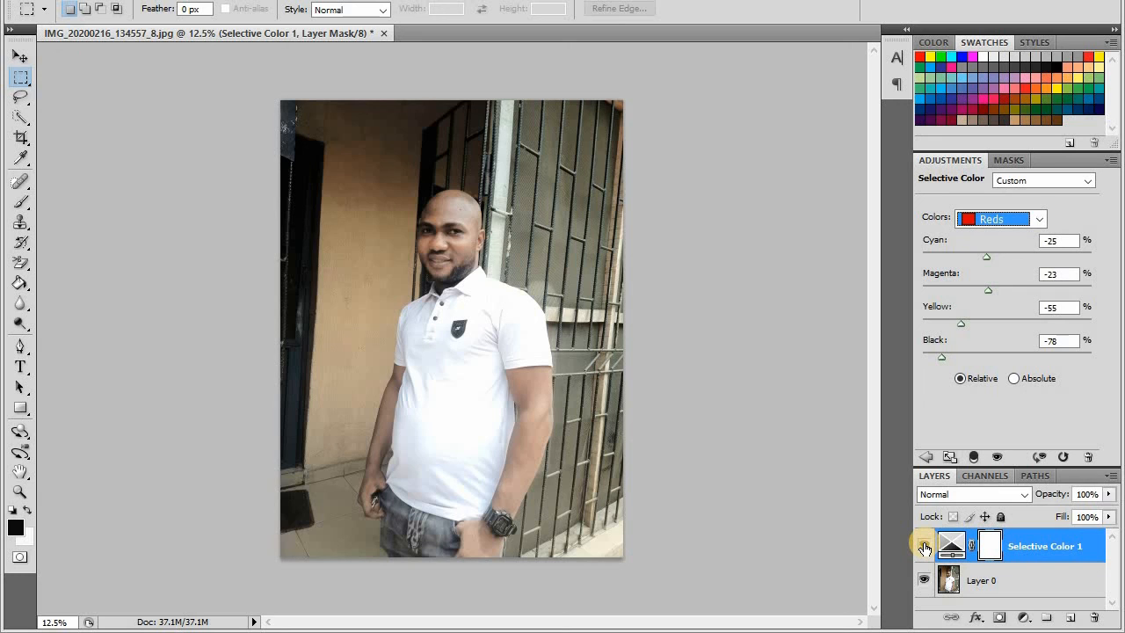
left_click(924, 549)
left_click(924, 549)
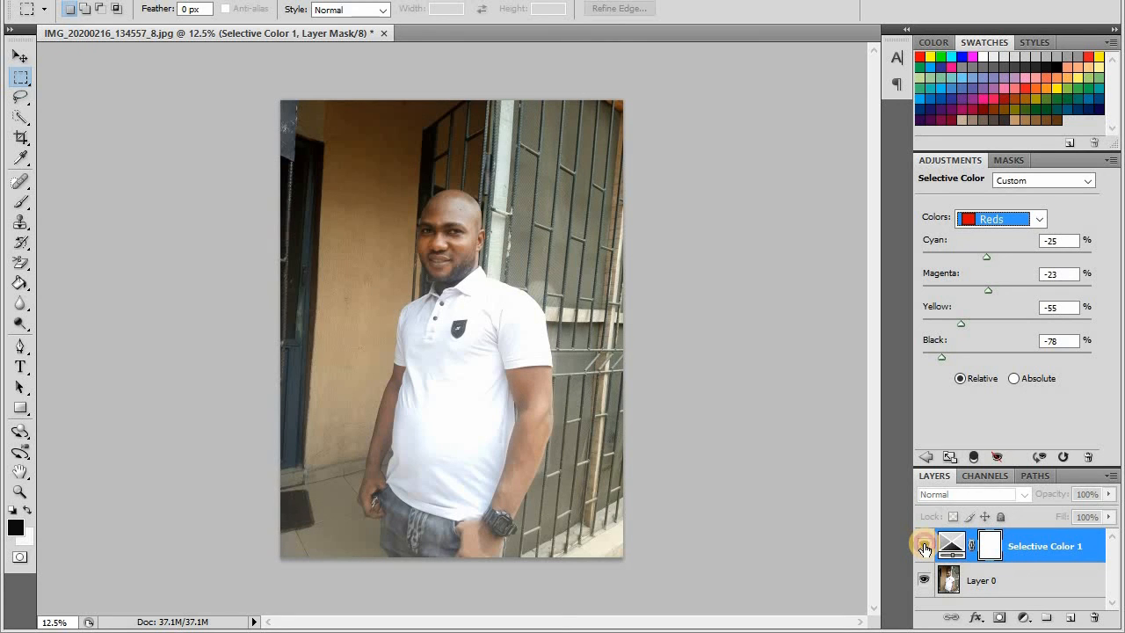
left_click(924, 549)
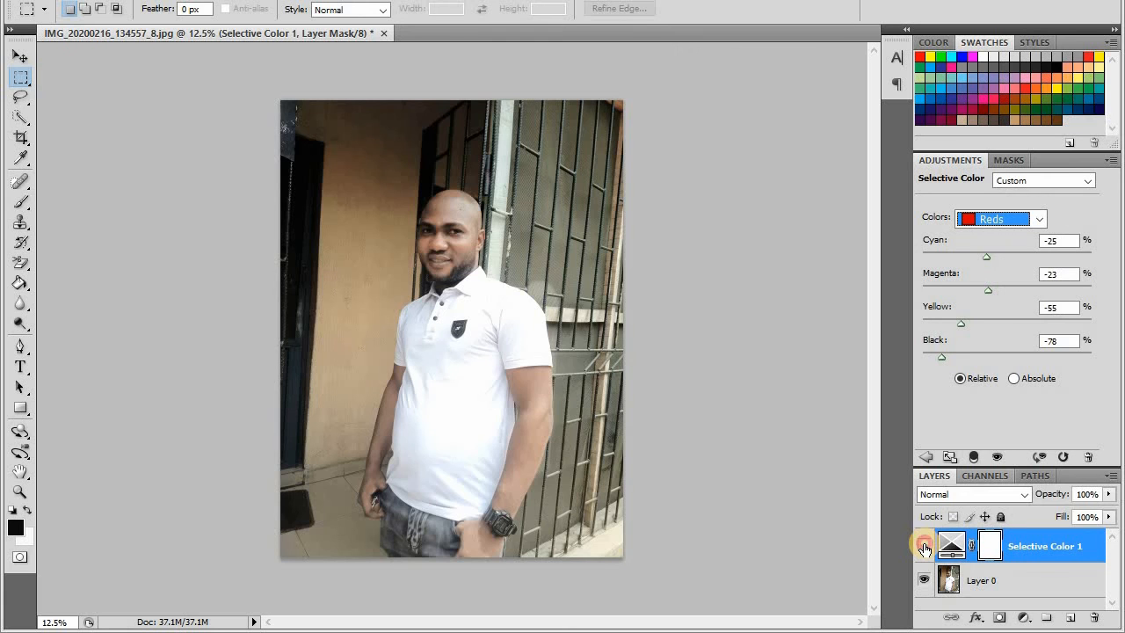
left_click(924, 549)
left_click(924, 549)
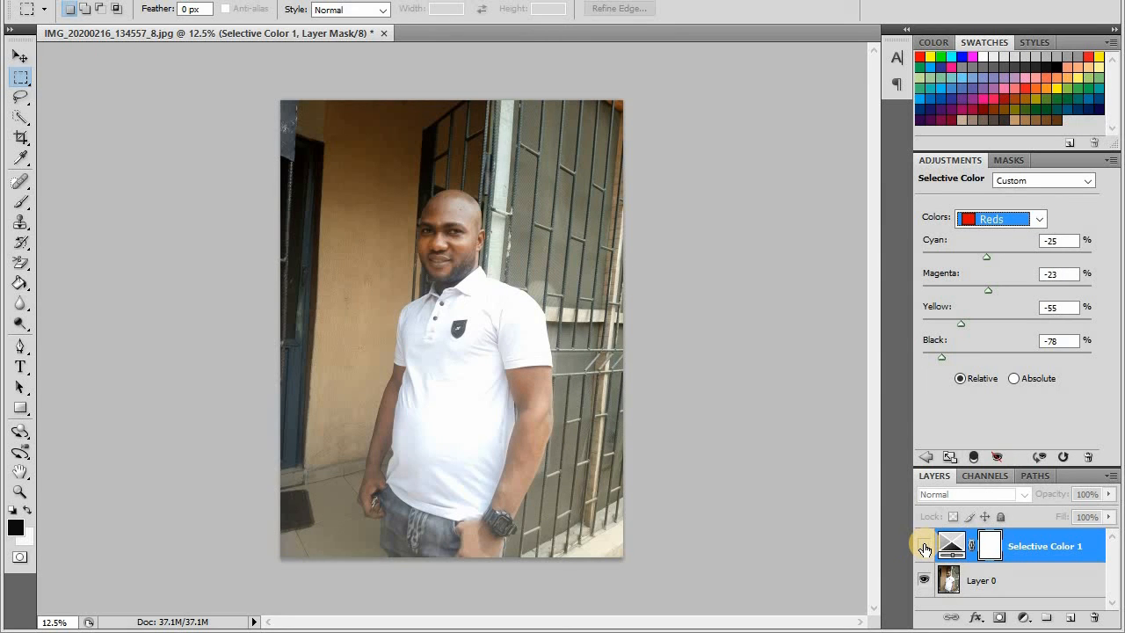
left_click(924, 549)
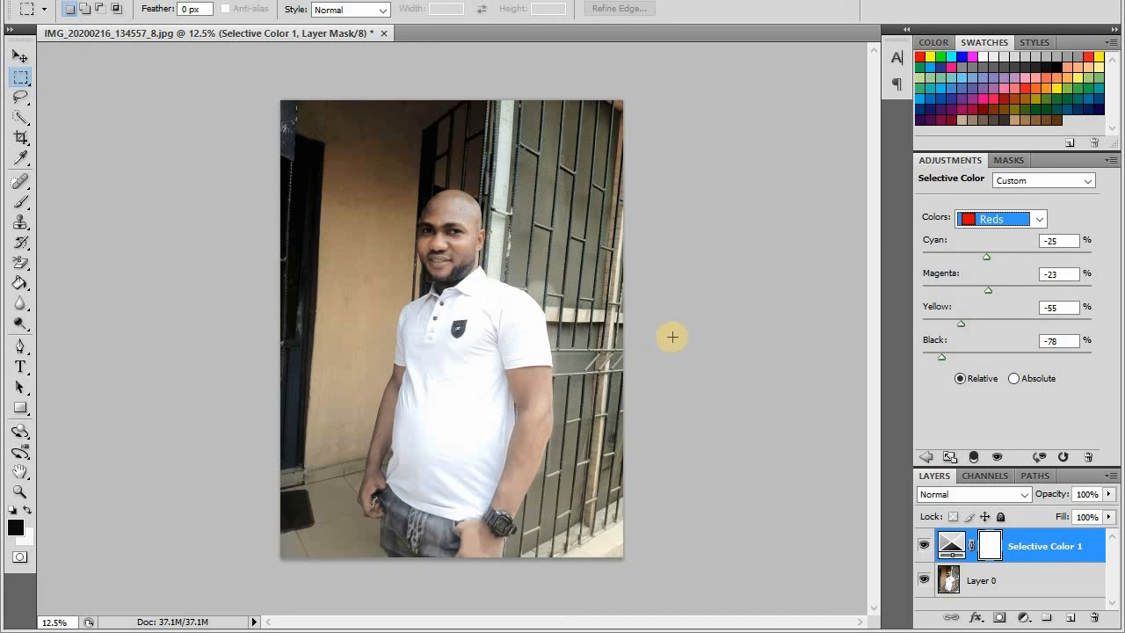
Choose Whites as the Selective Color range and set its Black value to -9%.
left_click(1037, 219)
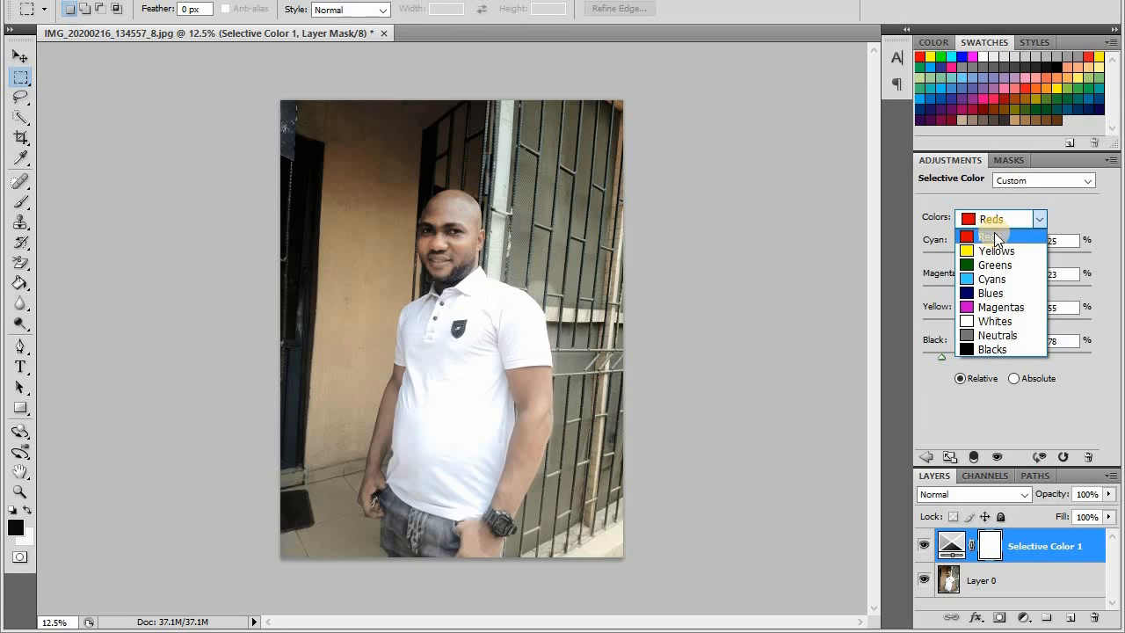
left_click(1014, 323)
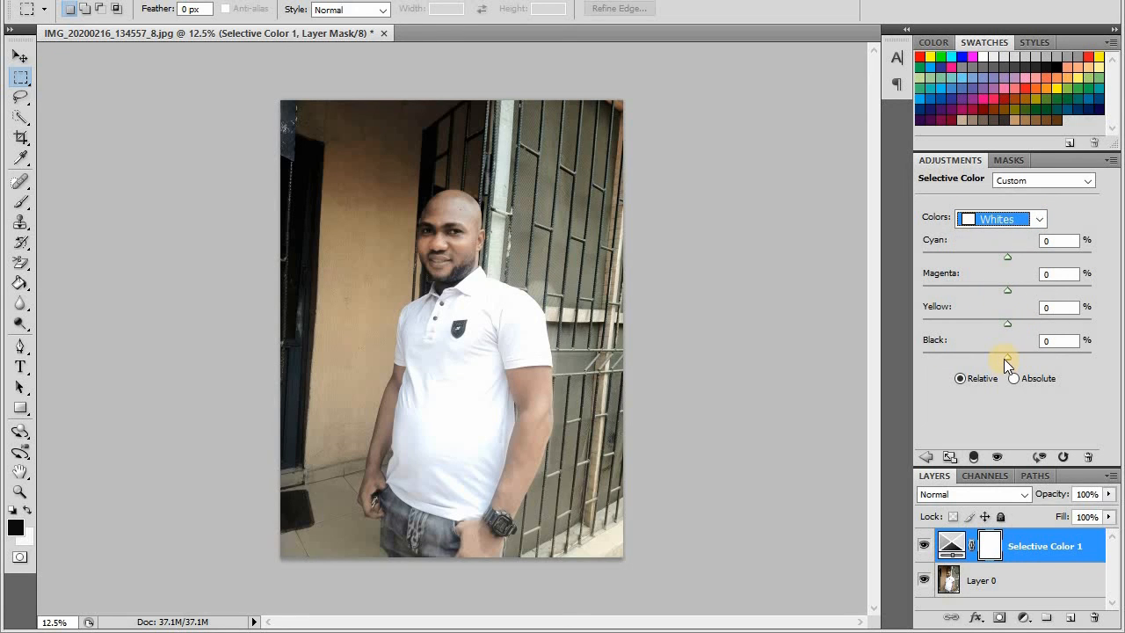
mouse_move(1008, 359)
left_mouse_down()
mouse_move(926, 359)
mouse_move(1065, 359)
mouse_move(965, 358)
mouse_move(1033, 358)
mouse_move(987, 358)
mouse_move(999, 359)
left_mouse_up()
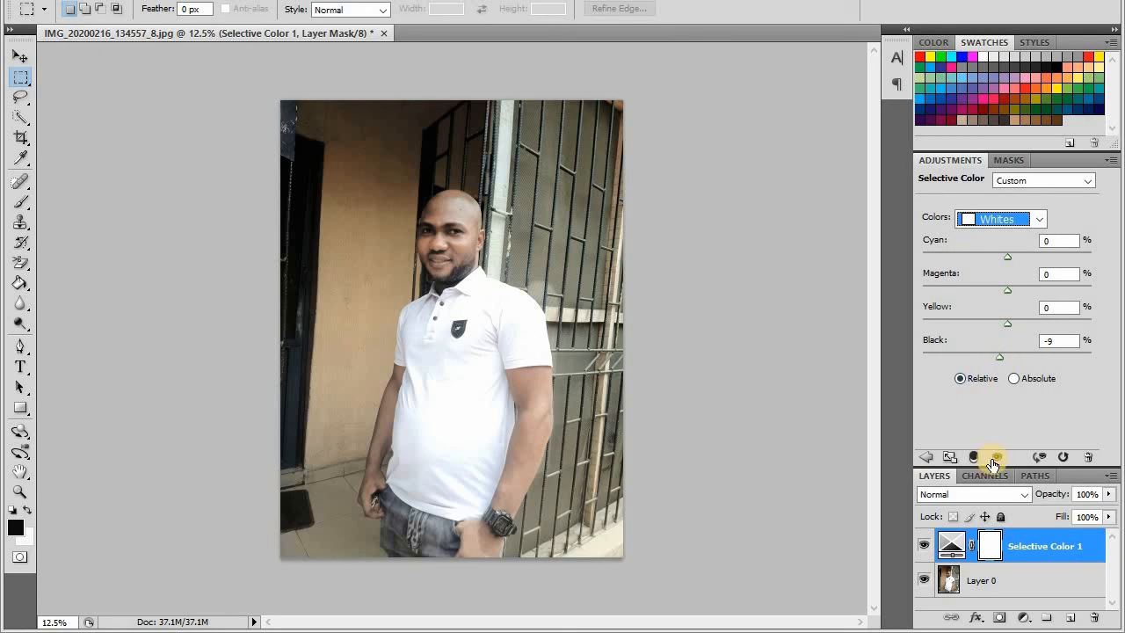